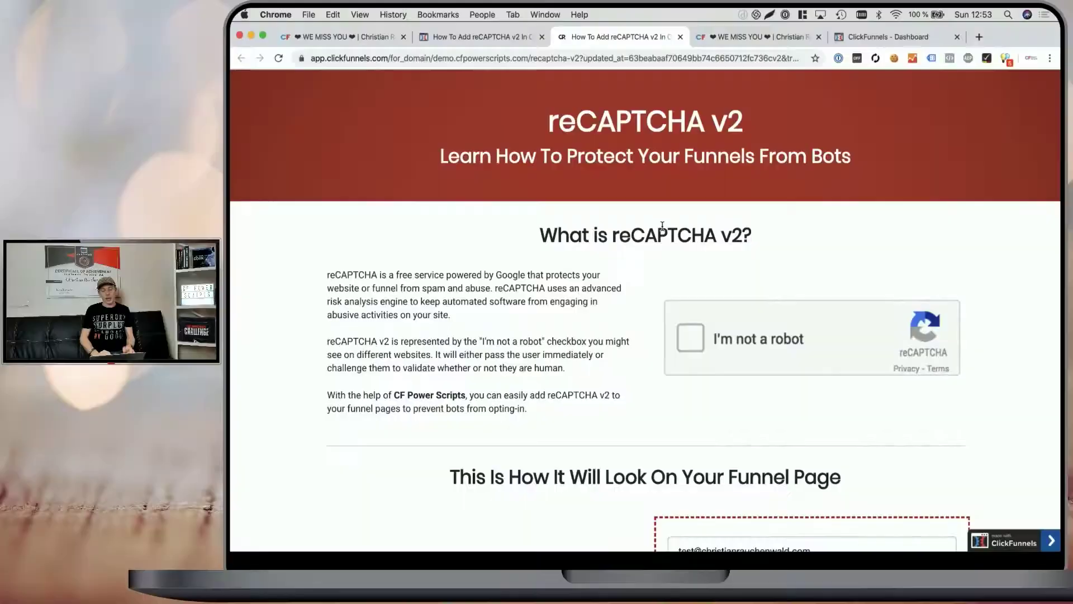
Step: Open the reCAPTCHA page's ClickFunnels badge link in an incognito window
scroll(661, 226, "down", 3)
scroll(662, 225, "down", 3)
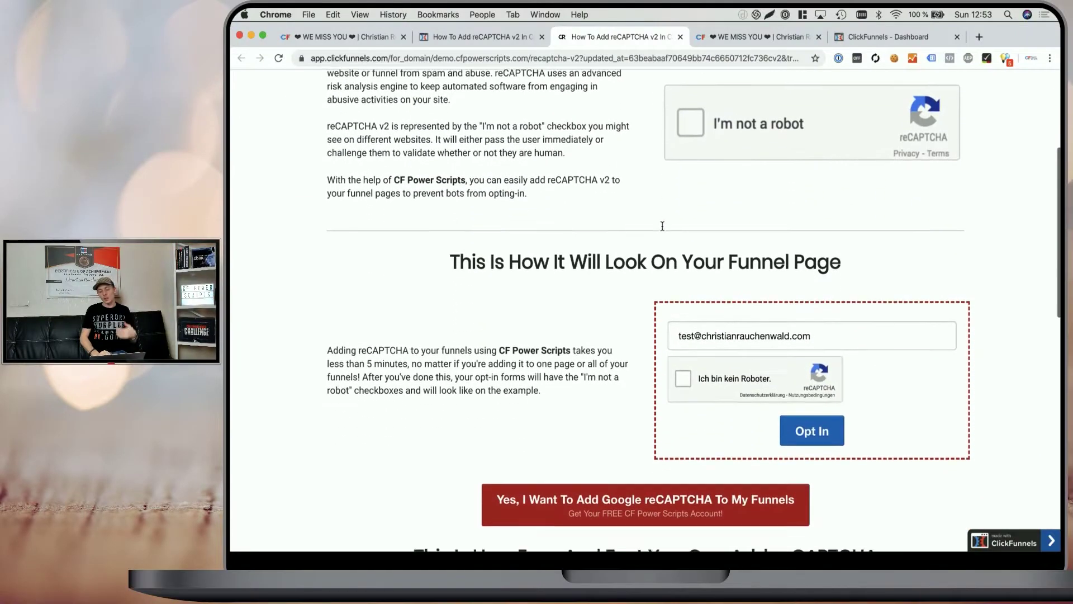
scroll(662, 226, "up", 5)
scroll(663, 229, "down", 3)
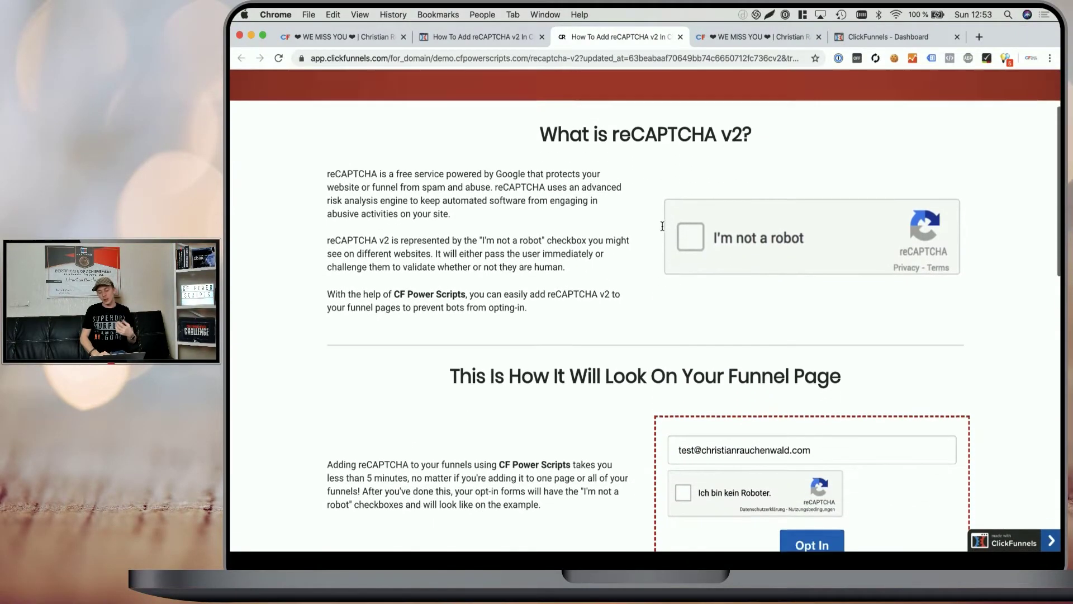
scroll(1009, 540, "up", 1)
right_click(1014, 547)
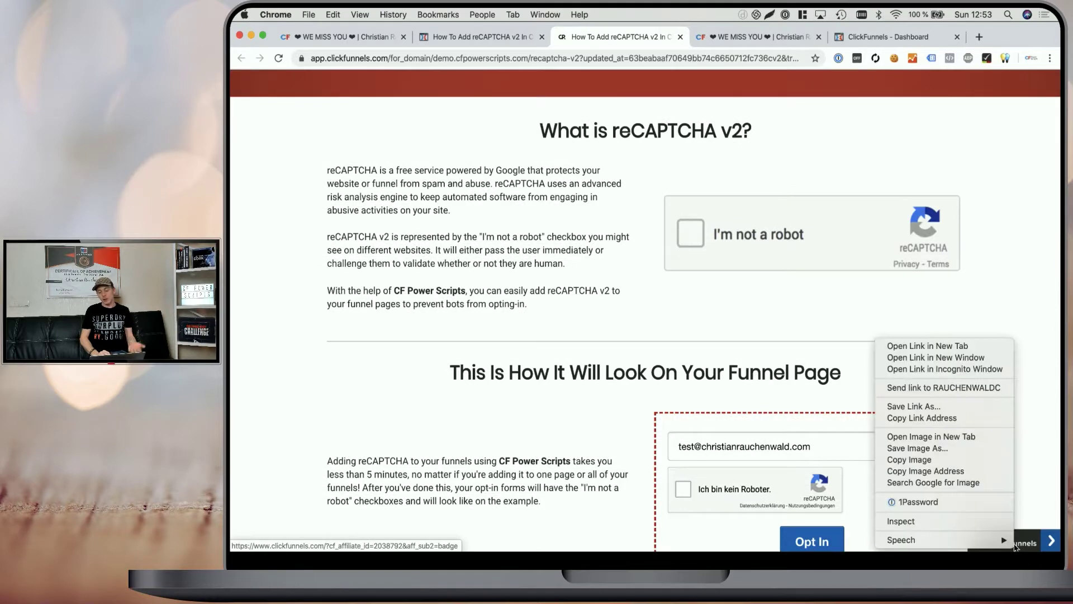
left_click(967, 369)
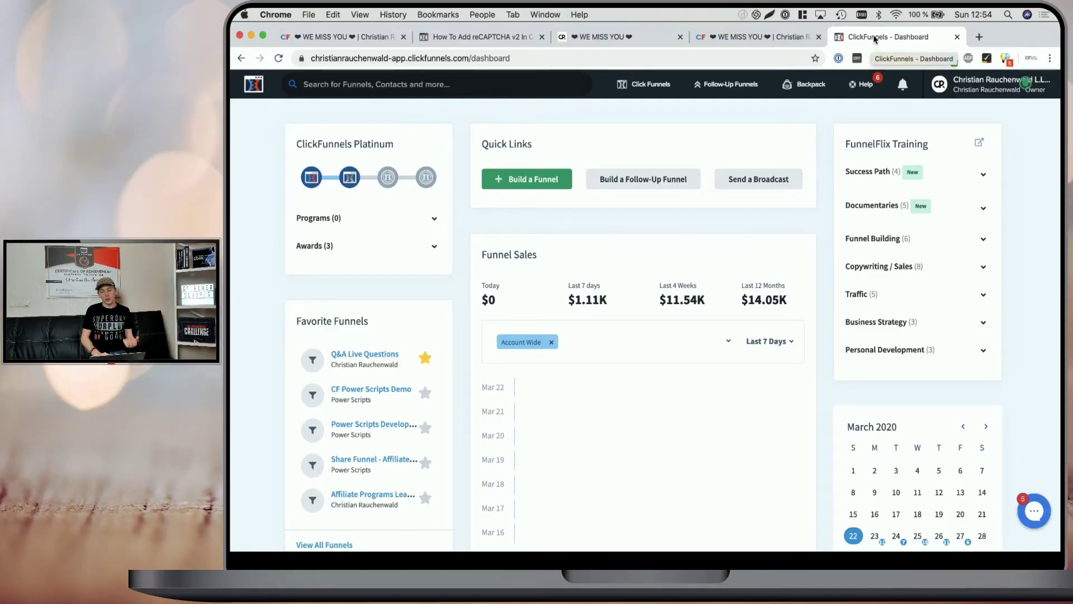
Step: Go to Account Settings from the account menu and expand Affiliate Settings
left_click(970, 84)
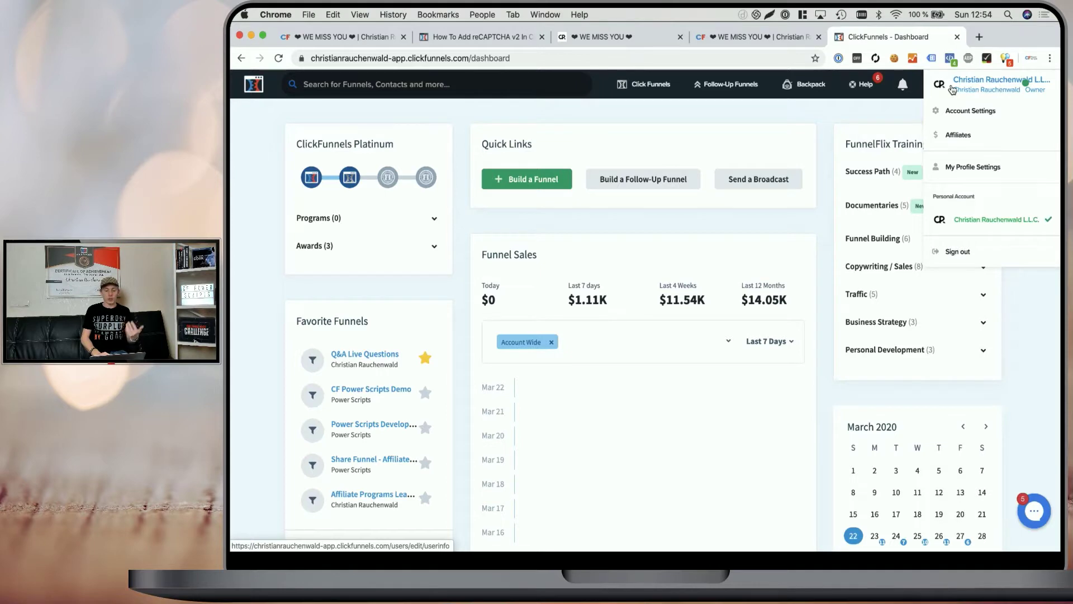
left_click(965, 115)
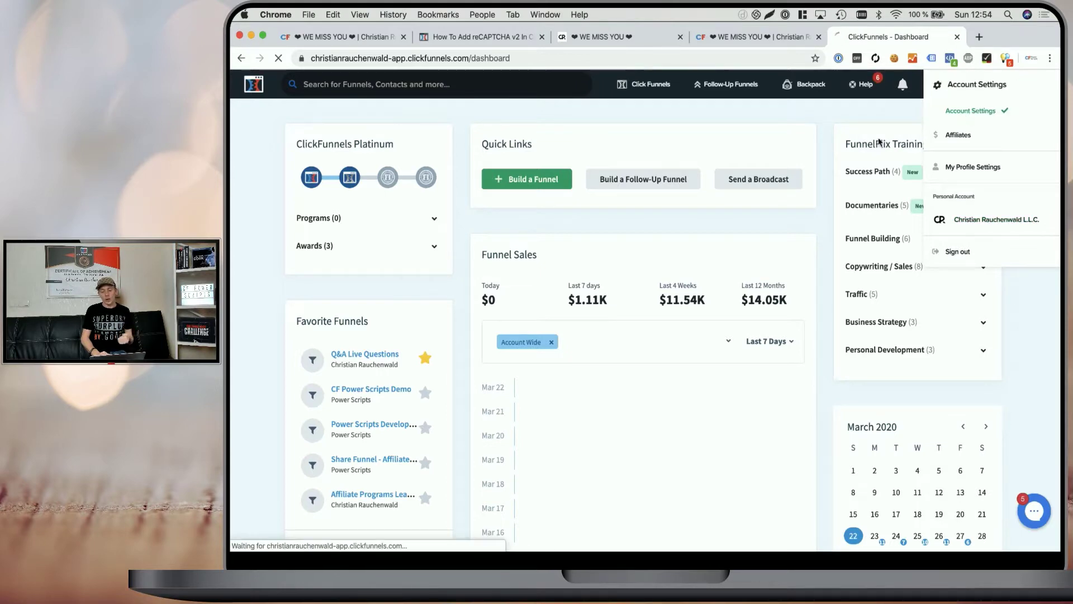
scroll(663, 167, "down", 8)
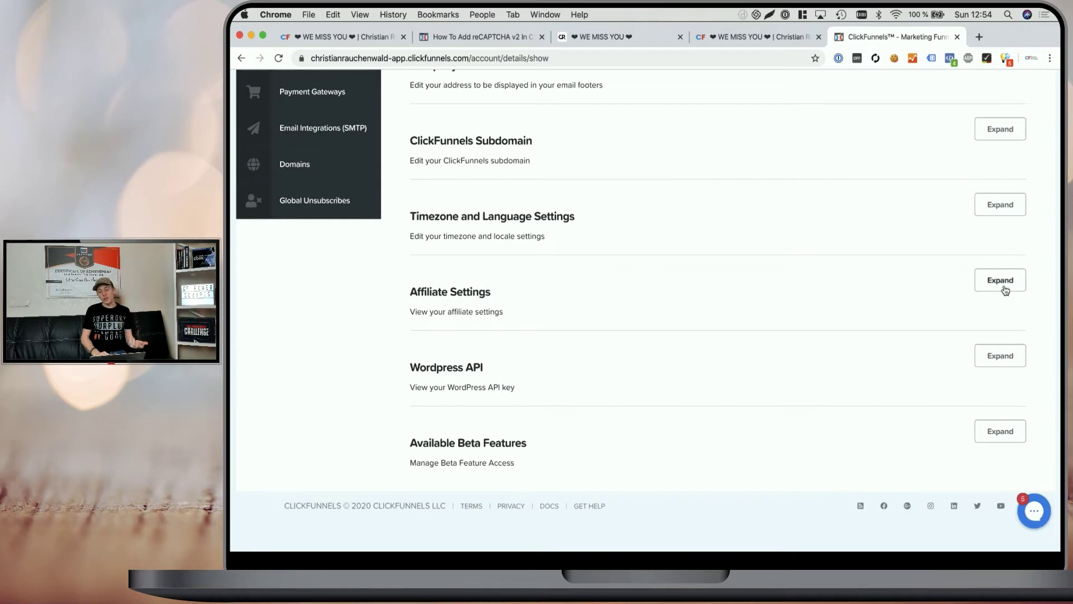
left_click(1003, 286)
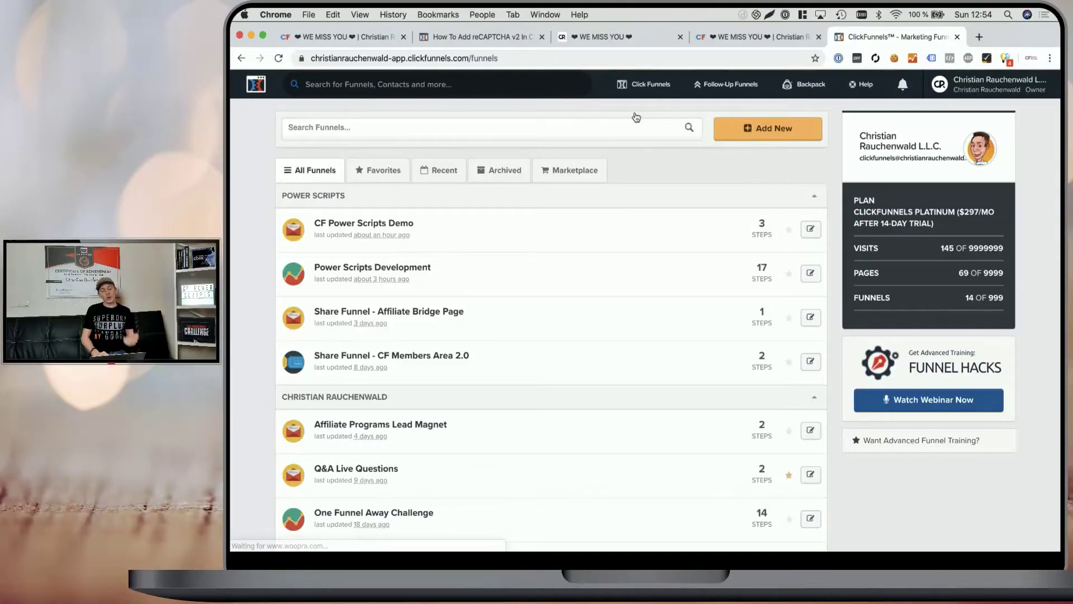
Step: In the CF Power Scripts Demo page's General settings, set Affiliate Badge to Hide
left_click(382, 224)
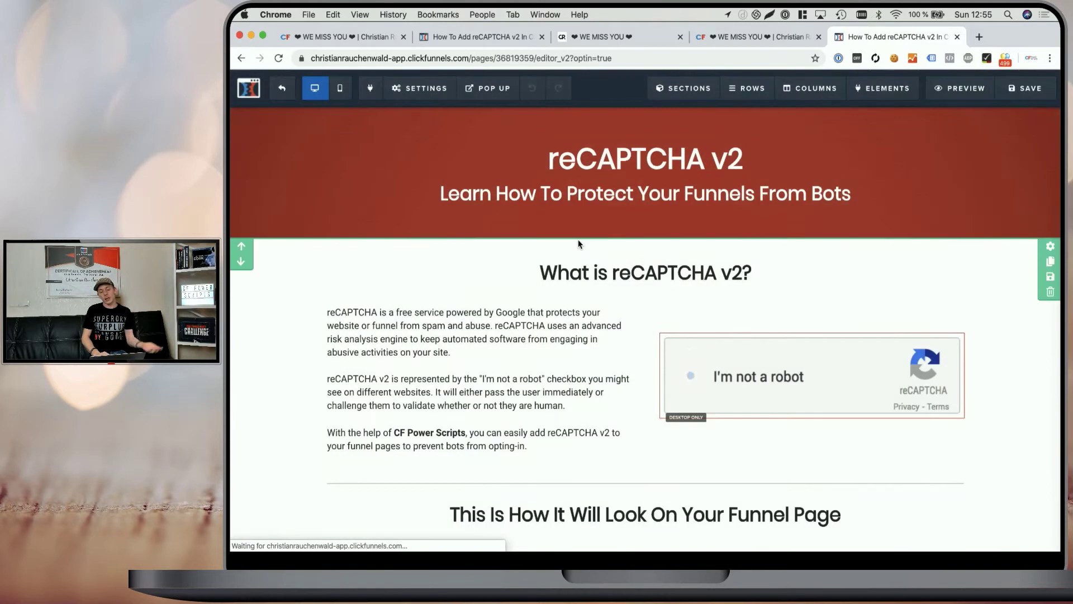
left_click(421, 87)
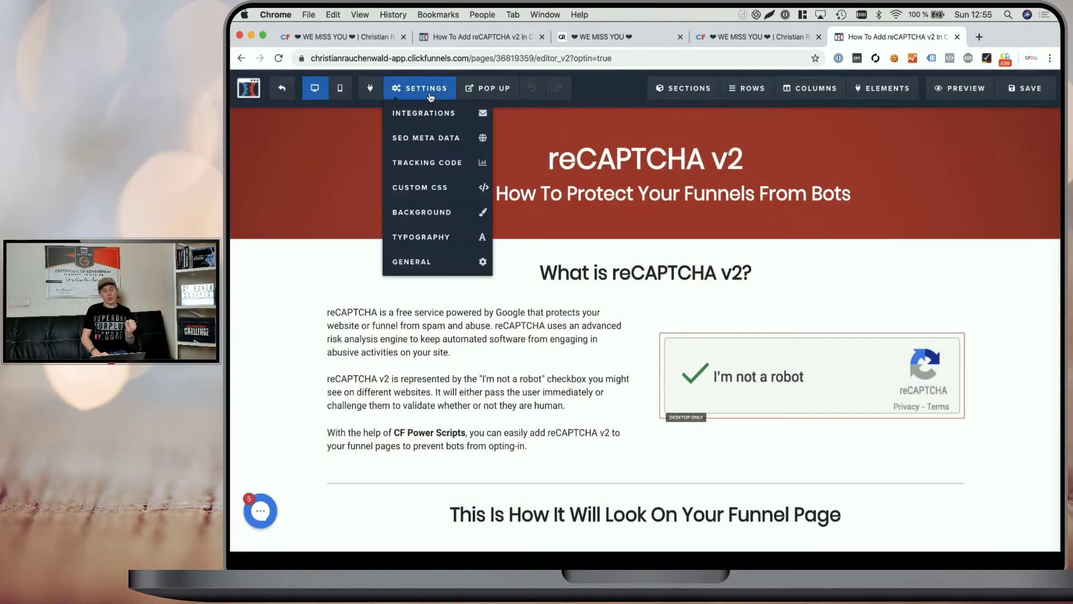
left_click(429, 262)
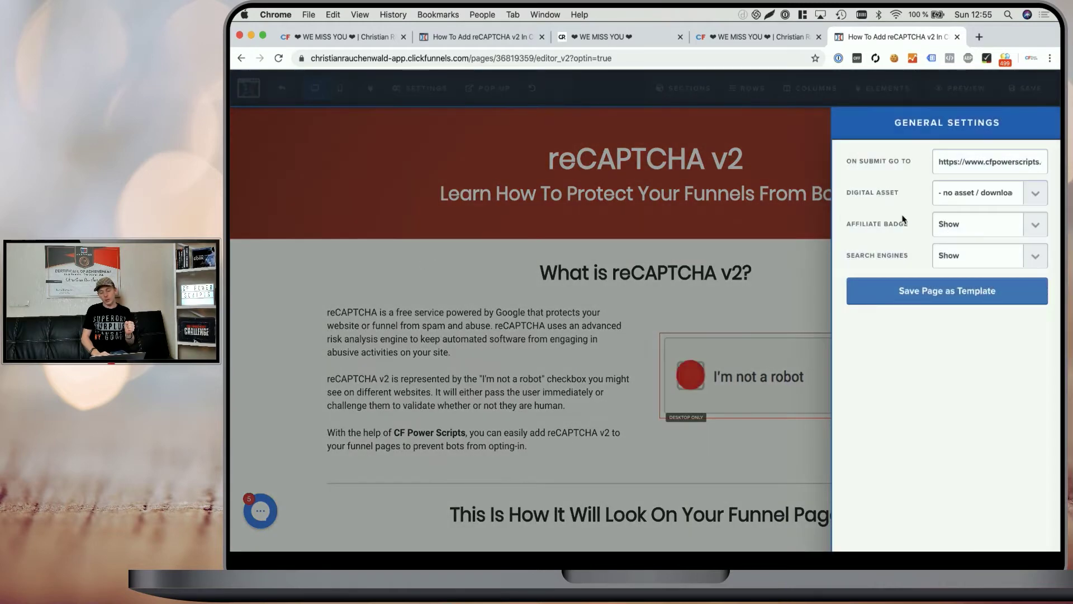
left_click(971, 230)
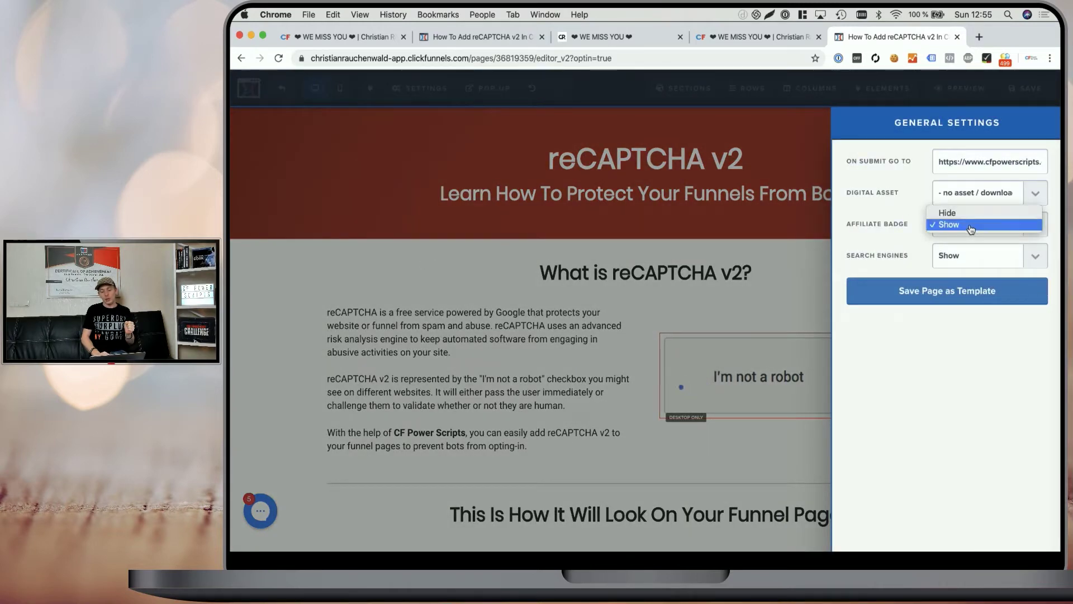
left_click(947, 213)
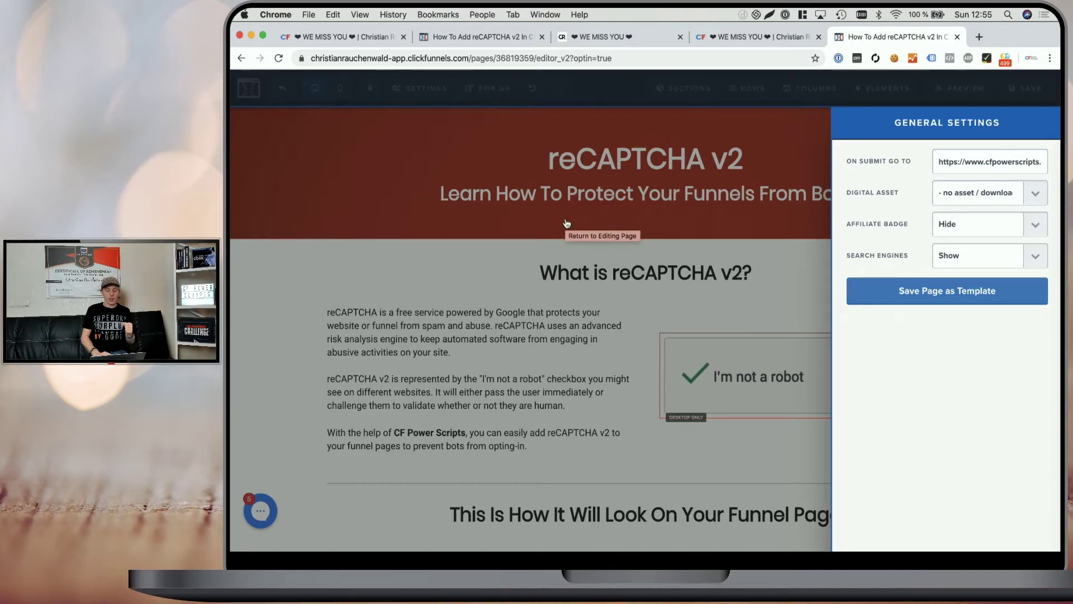
left_click(567, 223)
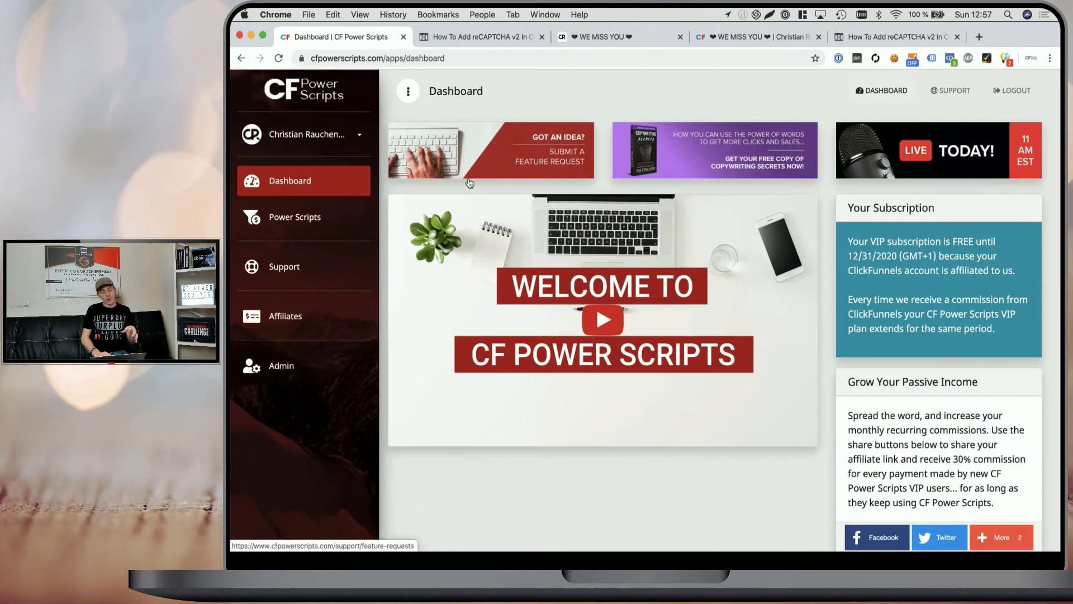
Step: Under Power Scripts, open CF Power Scripts Demo and pick CF Affiliate Badge for Recaptcha V2
scroll(567, 271, "down", 5)
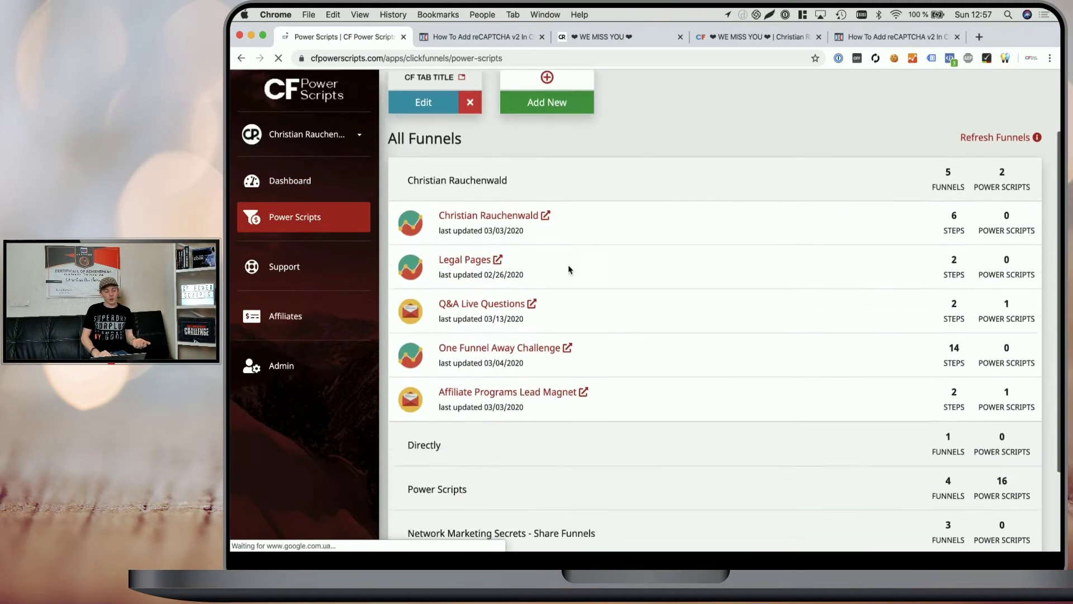
left_click(452, 376)
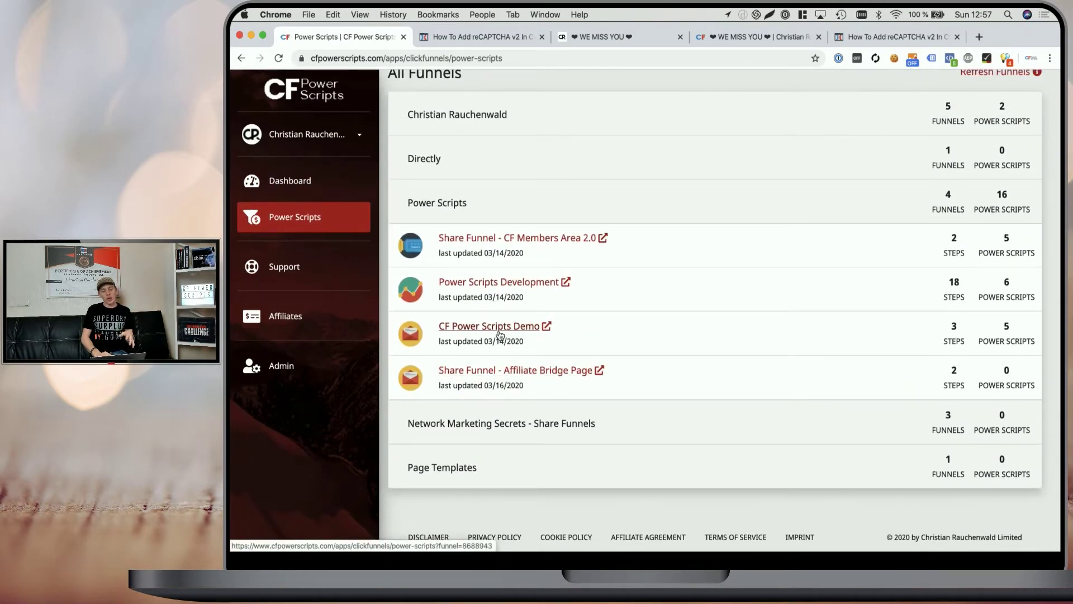
left_click(501, 334)
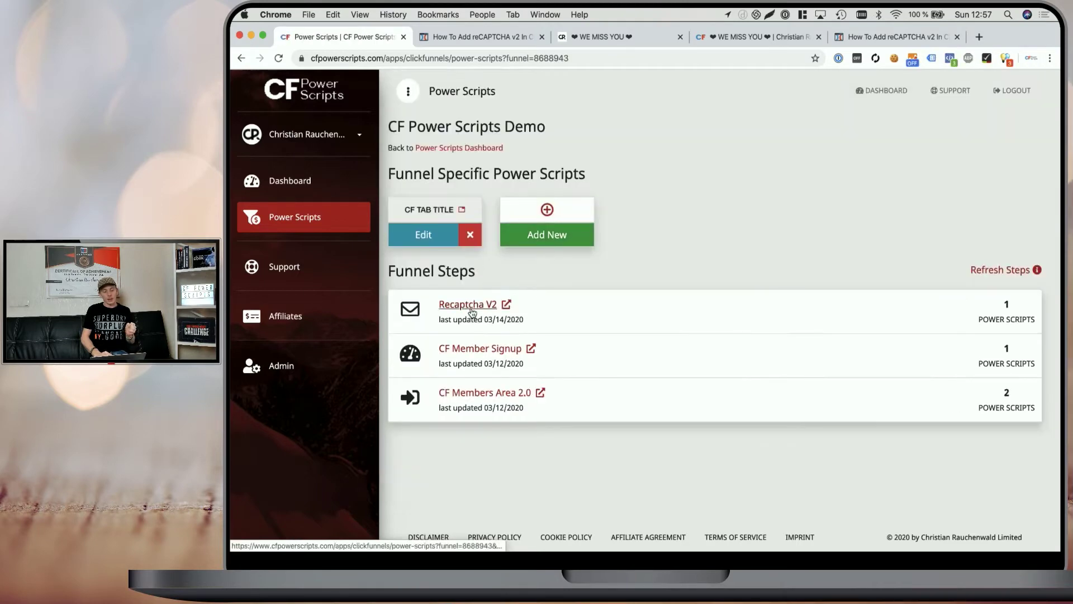
left_click(557, 241)
left_click(318, 219)
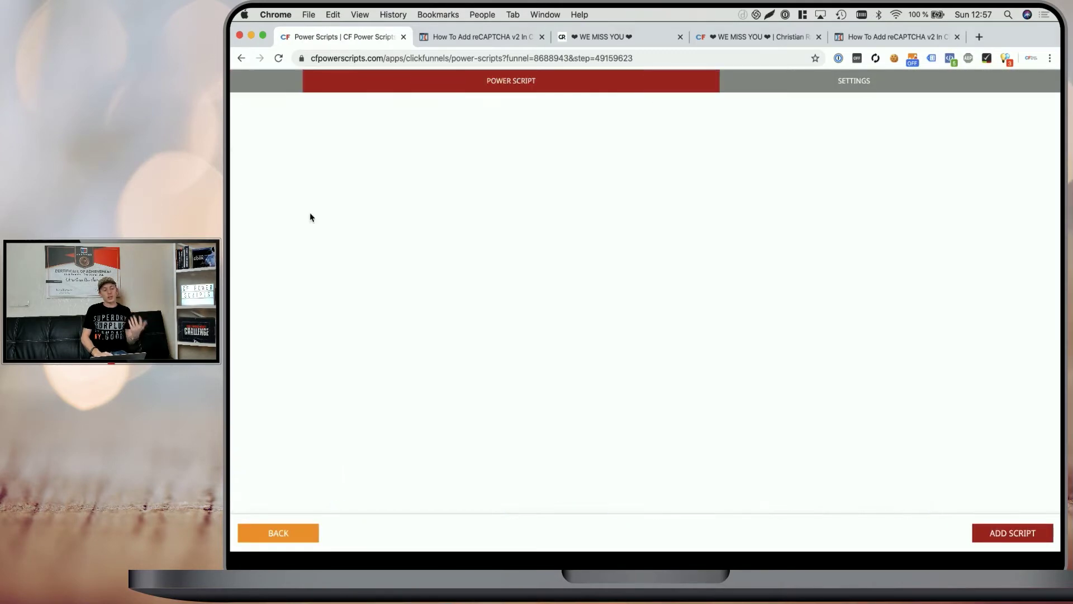
left_click(575, 161)
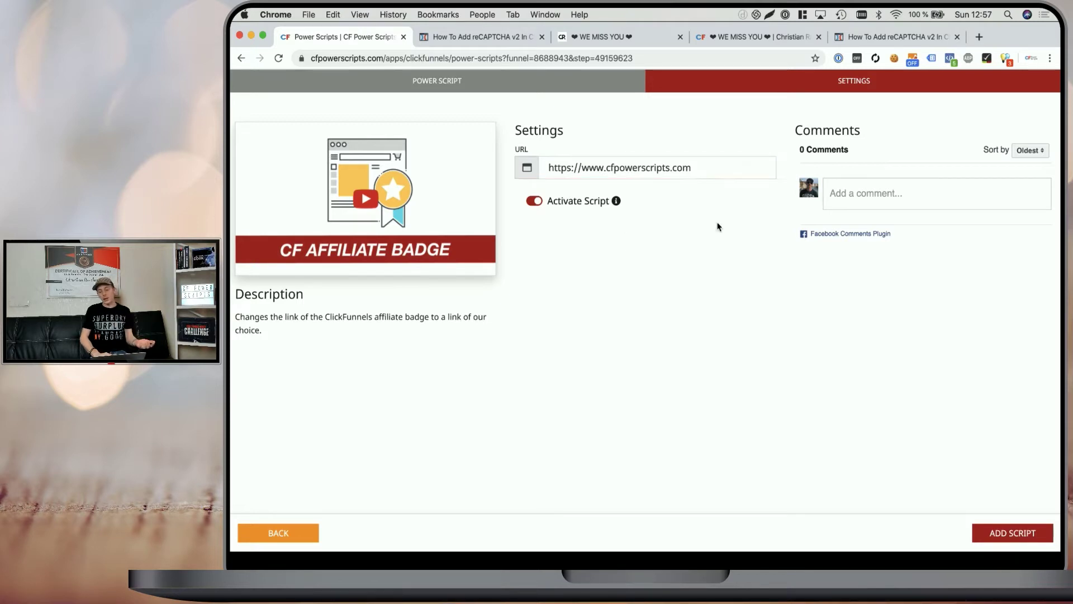
Step: Save the CF Affiliate Badge script onto the Recaptcha V2 step with ADD SCRIPT
left_click(1013, 532)
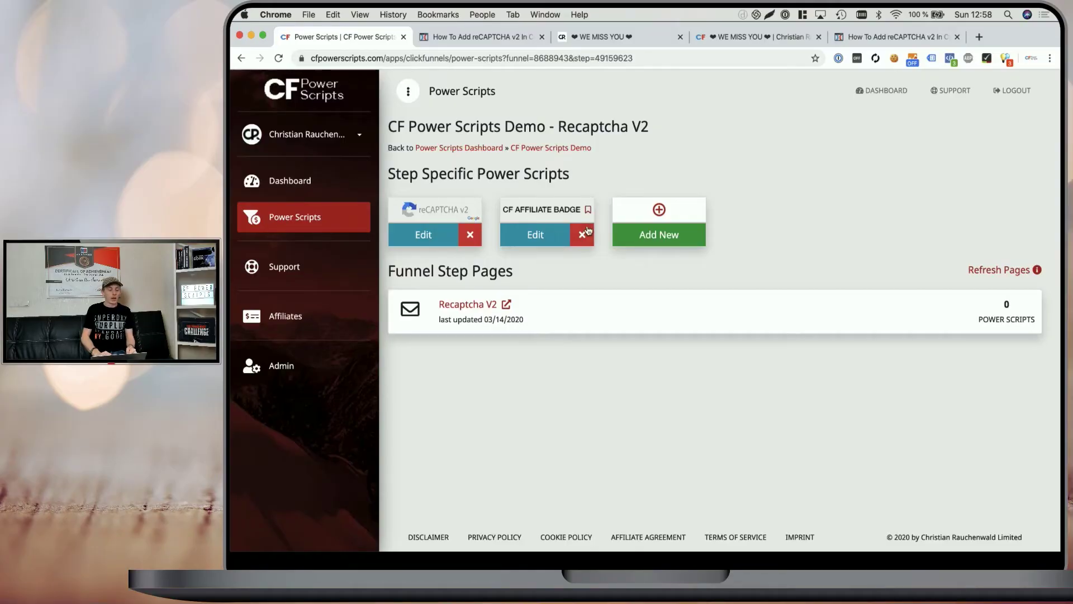
Step: Delete the CF Affiliate Badge script and start a CF Affiliate Badge CE script instead
left_click(591, 231)
left_click(699, 199)
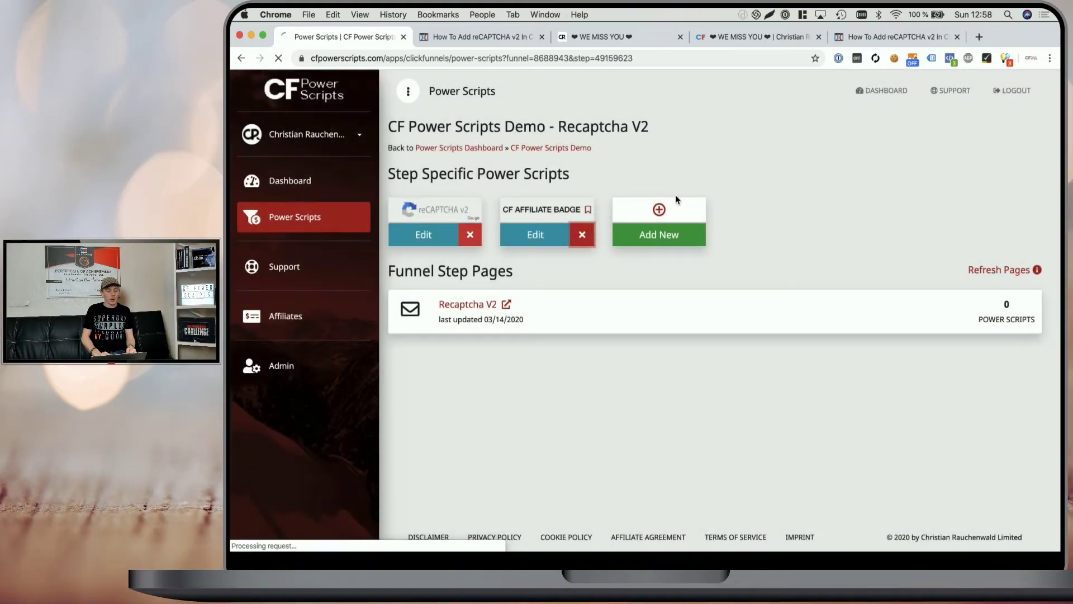
left_click(545, 238)
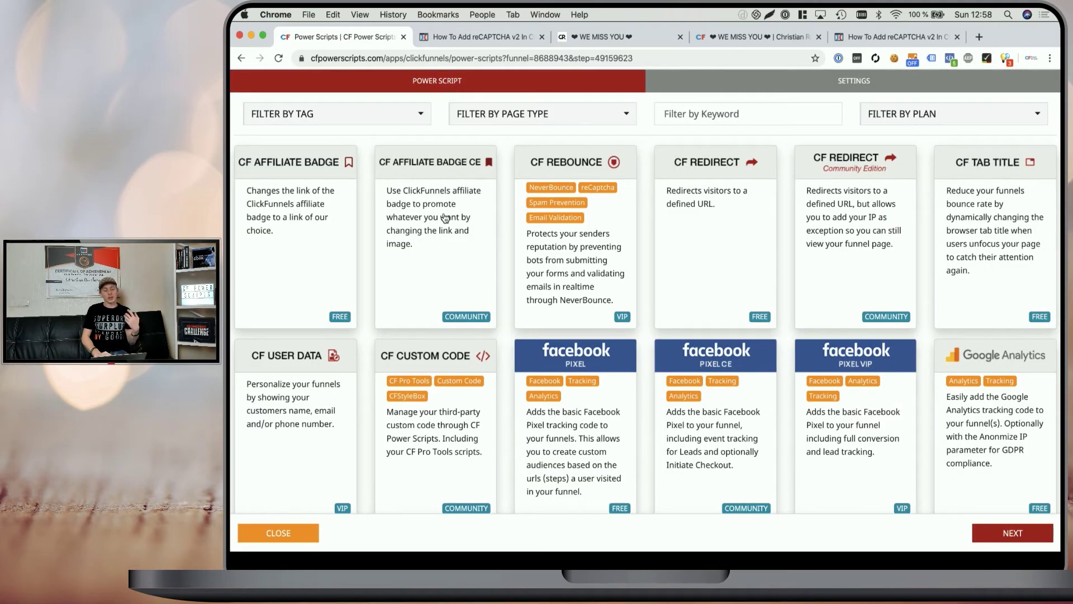
left_click(445, 218)
Step: Set the Badge Image URL to the fb-group-badge.png example and save the script
left_click(586, 164)
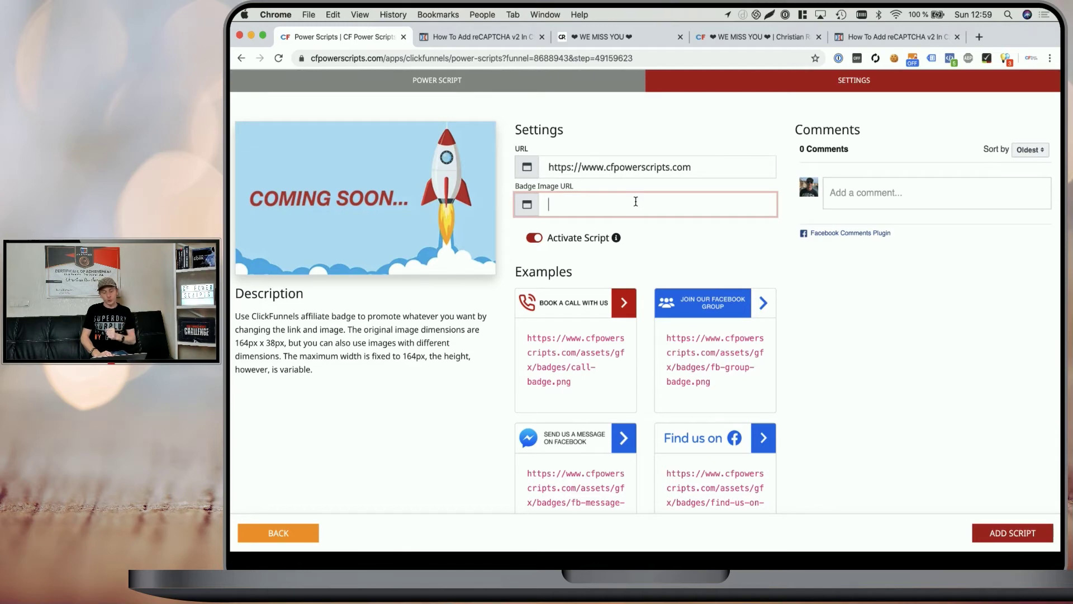
scroll(654, 246, "down", 2)
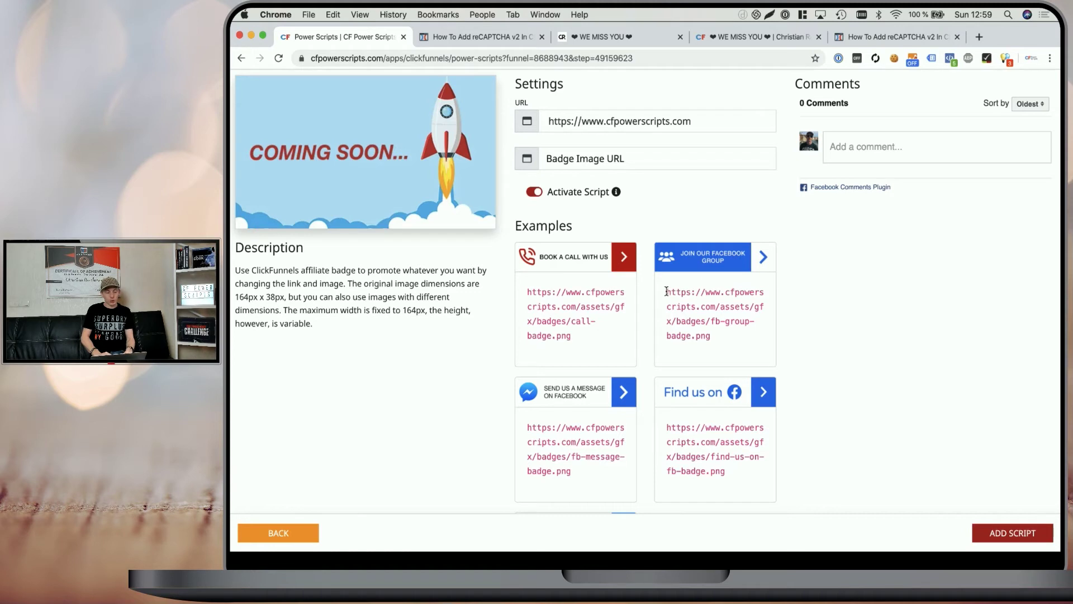
left_click_drag(671, 291, 720, 325)
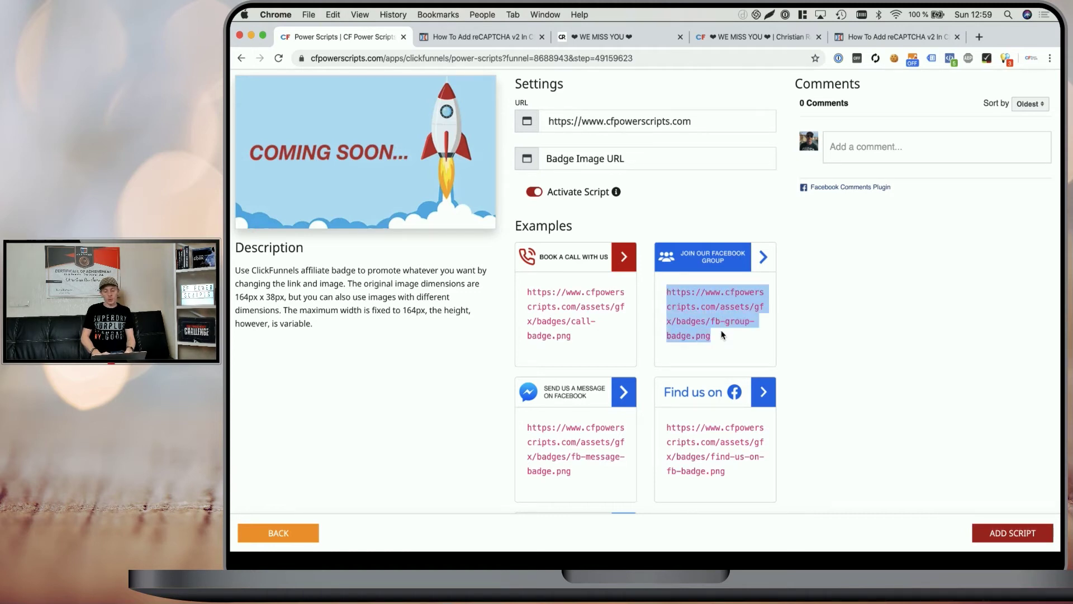
left_click(630, 156)
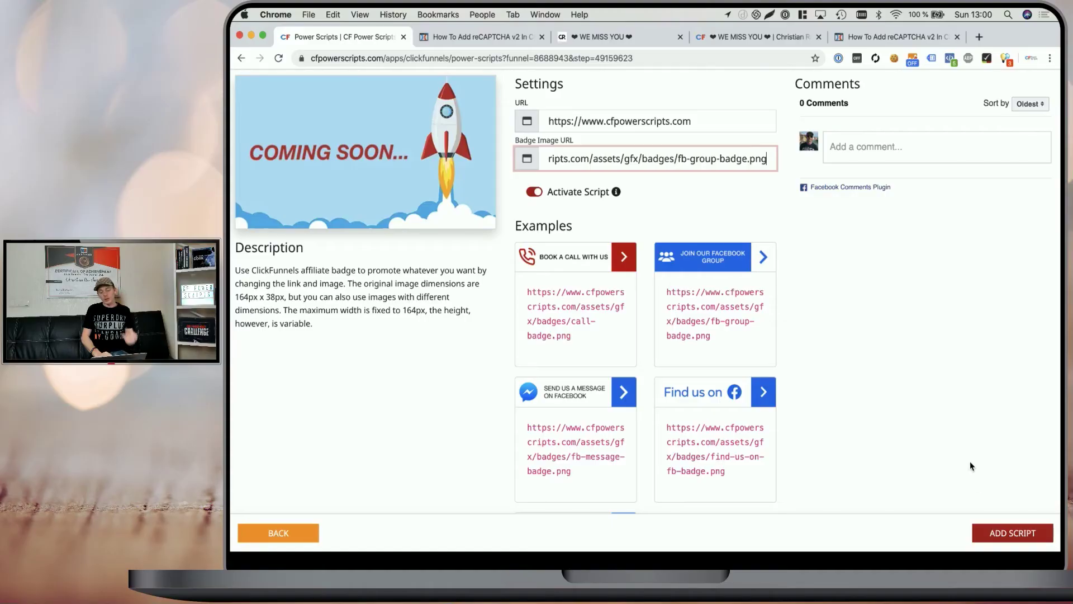
left_click(991, 531)
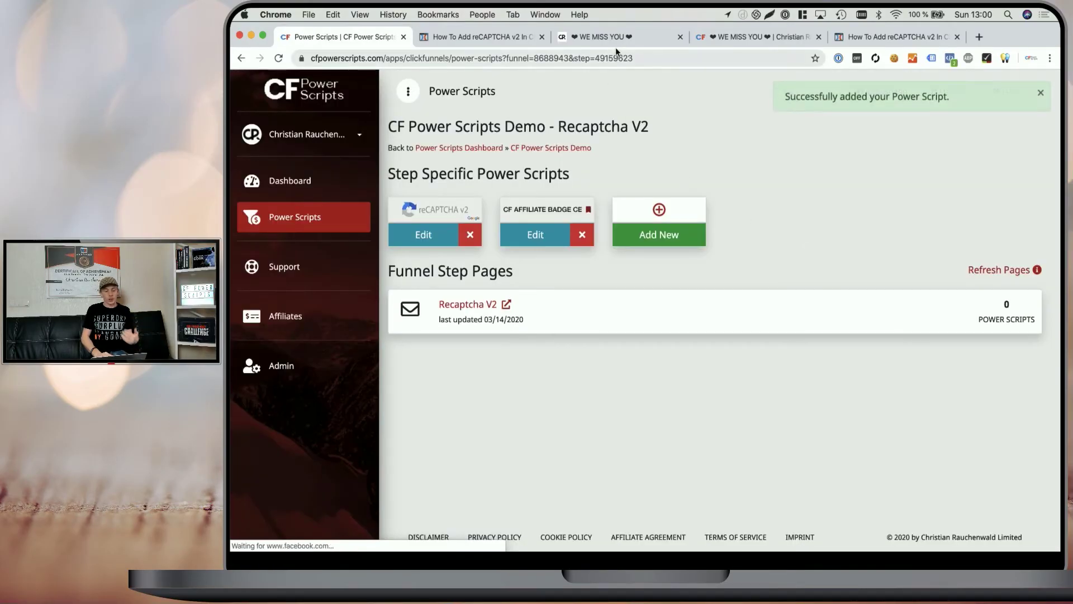
Step: Reload the live reCAPTCHA page and scroll to check the Join our Facebook Group badge
left_click(615, 36)
left_click(279, 59)
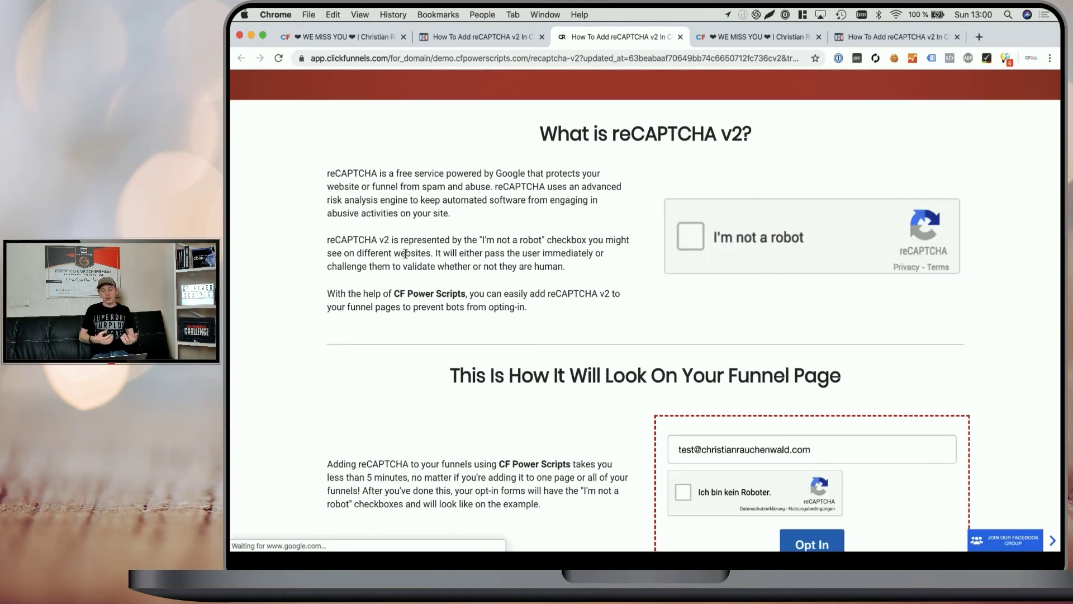
scroll(405, 254, "down", 8)
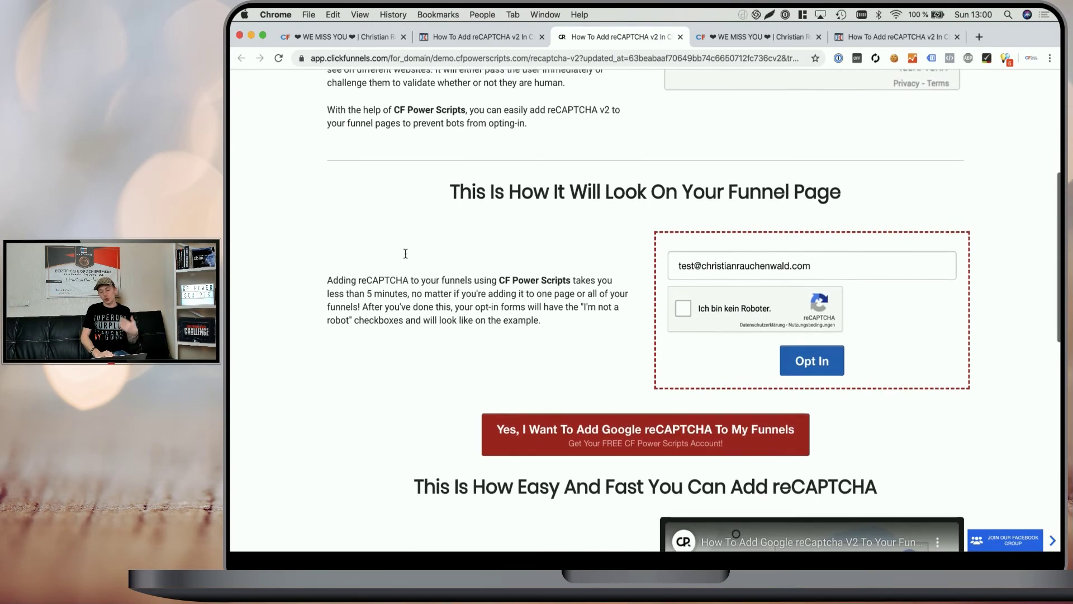
scroll(404, 253, "down", 1)
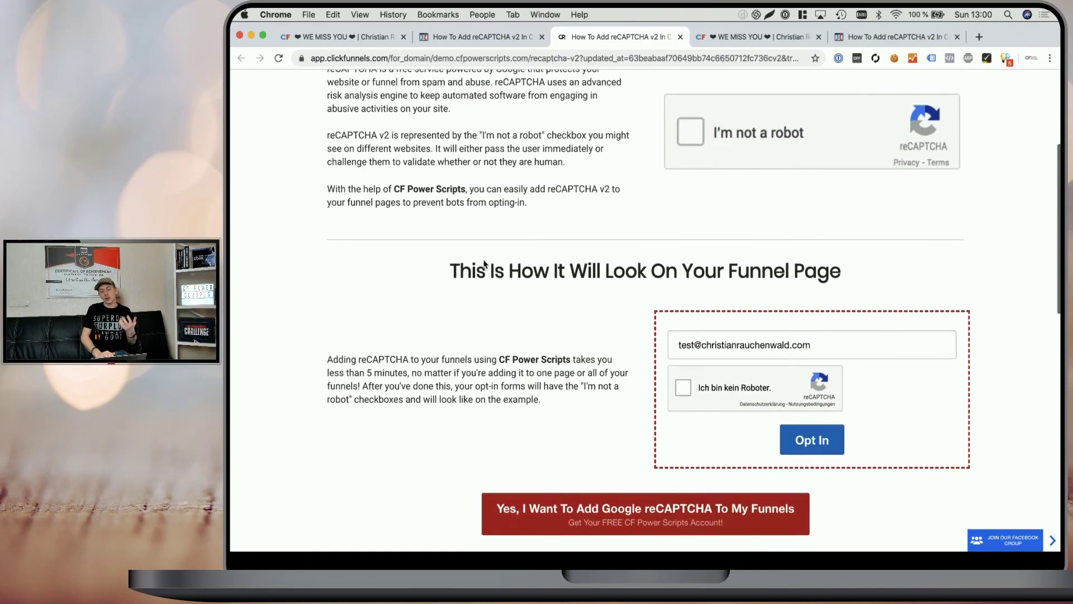
scroll(484, 264, "down", 8)
scroll(485, 260, "up", 1)
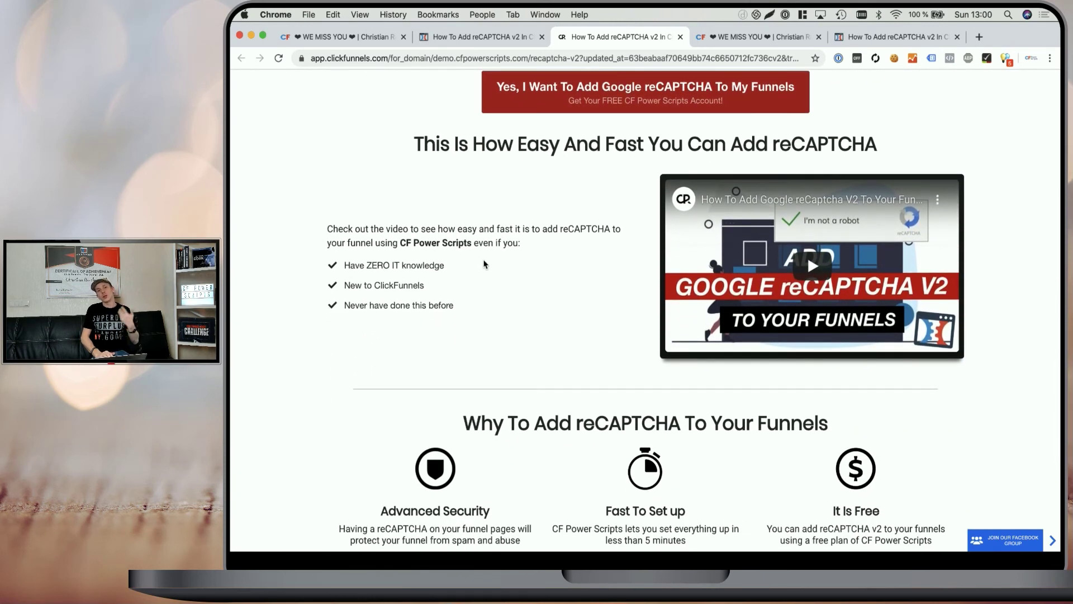